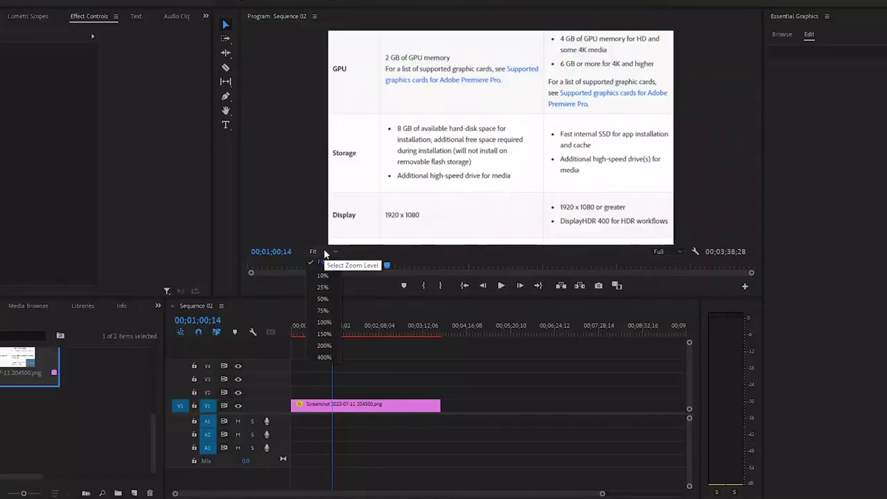
At 50% monitor zoom, draw a rectangle over the '8 GB' Storage line with the Rectangle Tool
left_click(322, 298)
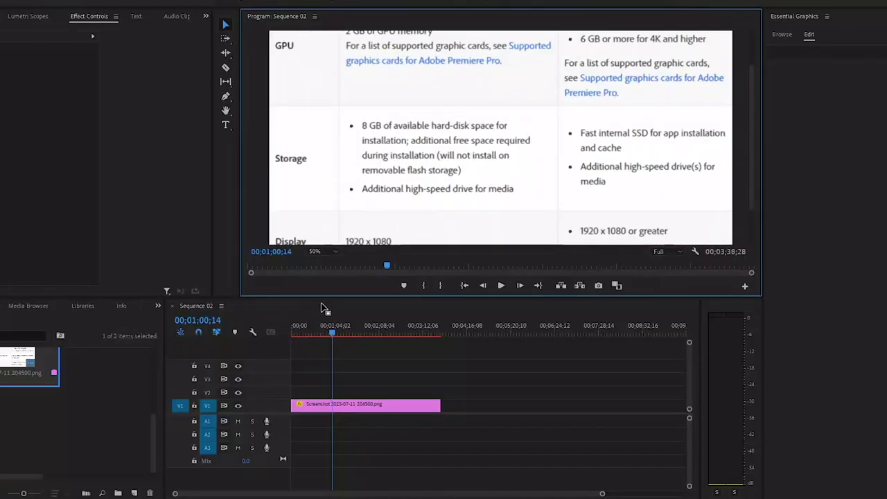
left_click(226, 98)
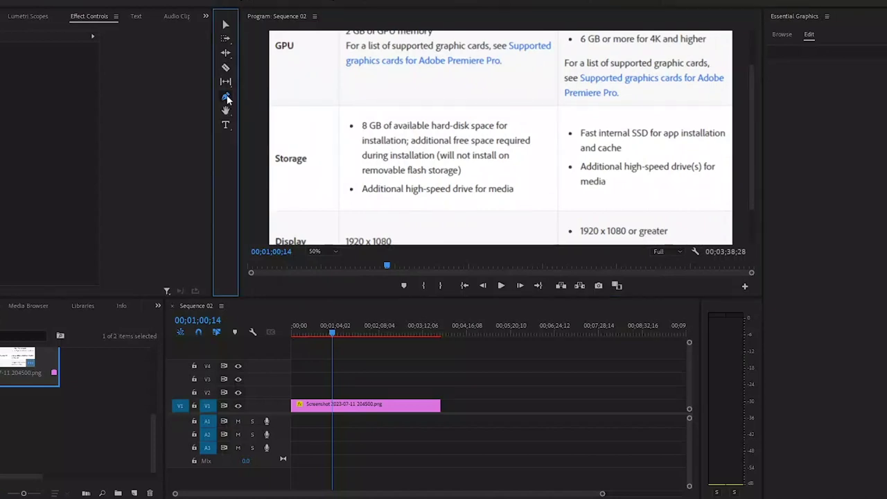
left_click(227, 99)
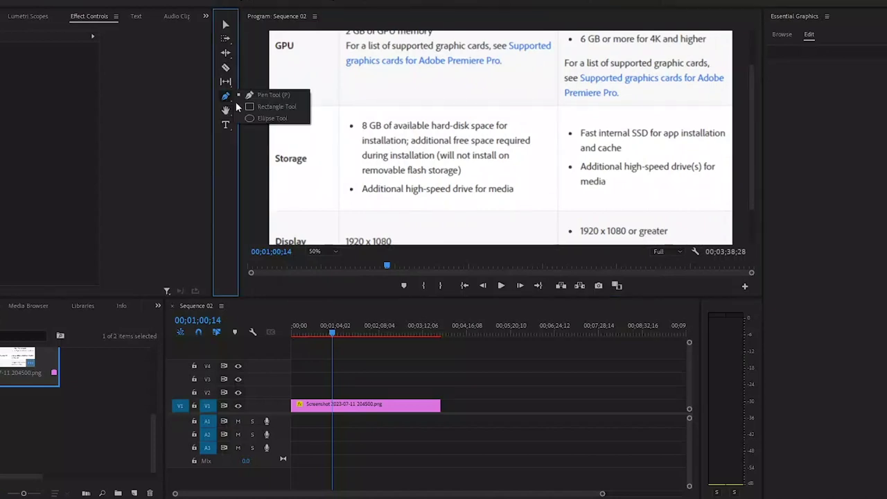
left_click(257, 103)
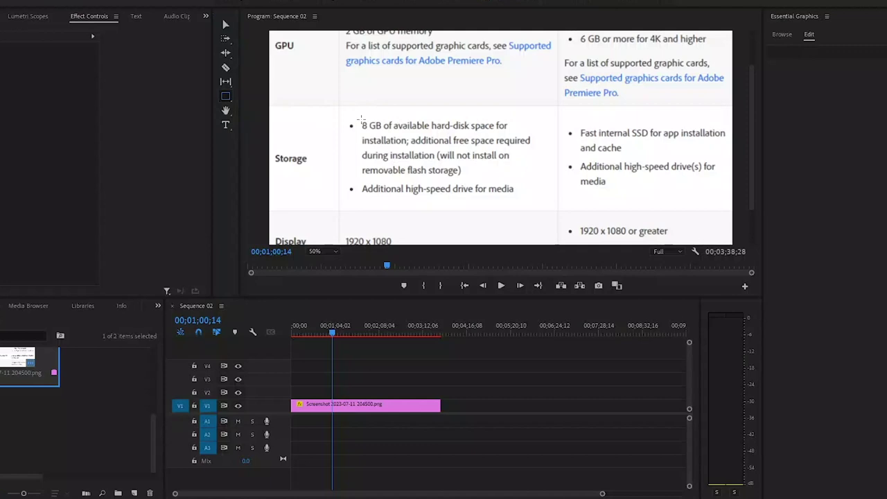
mouse_move(360, 119)
left_mouse_down()
mouse_move(378, 133)
mouse_move(411, 137)
mouse_move(513, 138)
left_mouse_up()
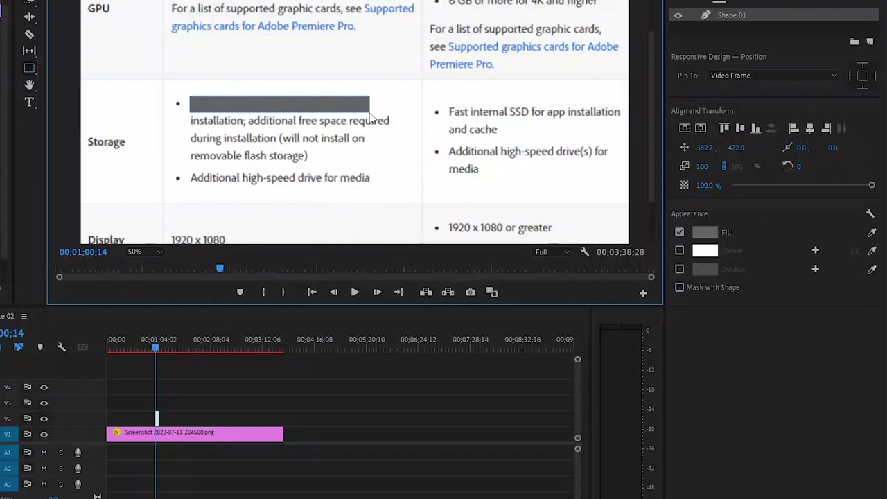
Set the rectangle's Appearance fill to orange F7A900 in Essential Graphics
left_click_drag(371, 119, 372, 119)
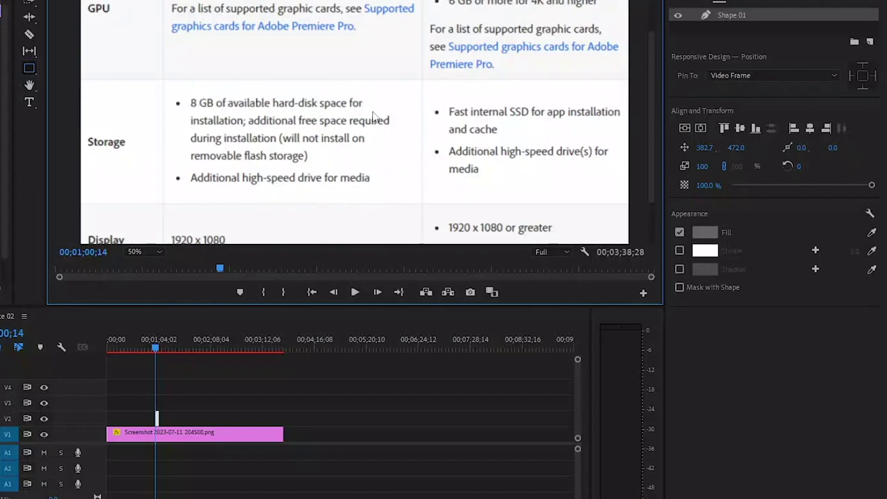
left_click(721, 3)
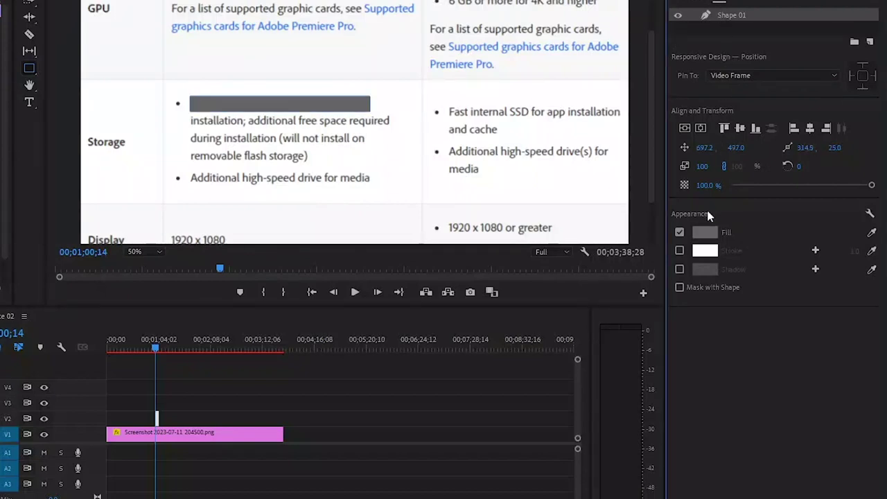
left_click(708, 233)
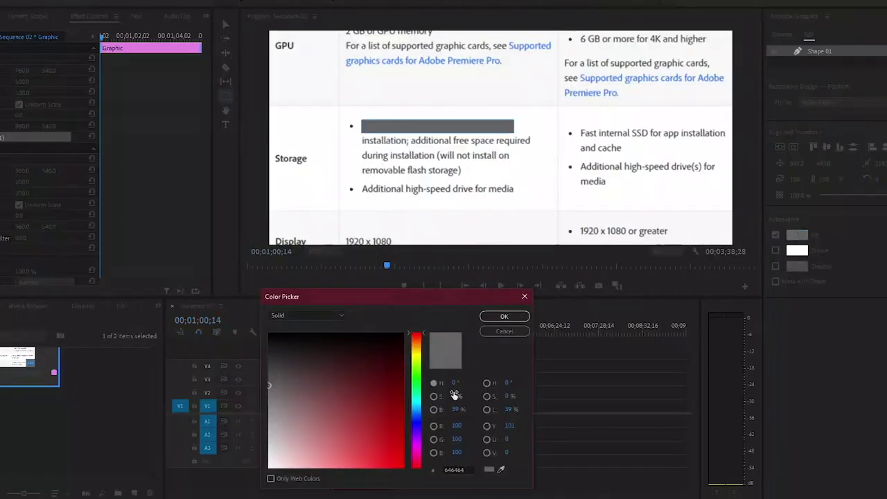
left_click(417, 352)
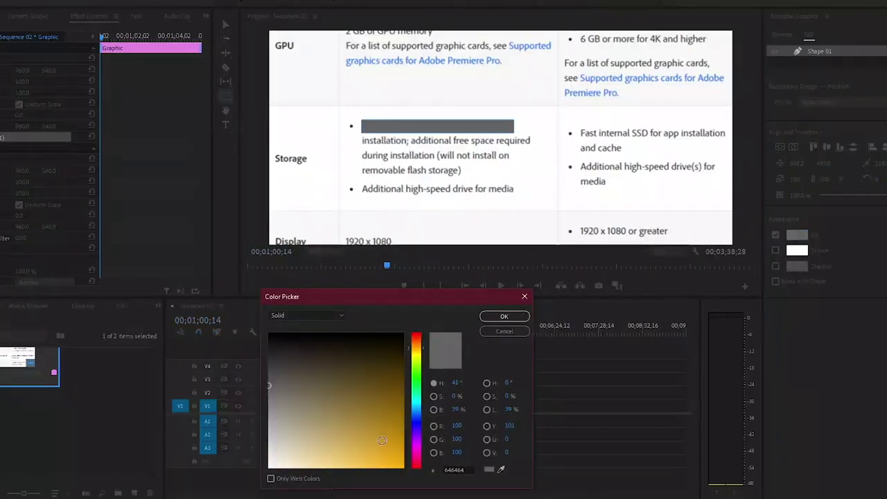
left_click(411, 463)
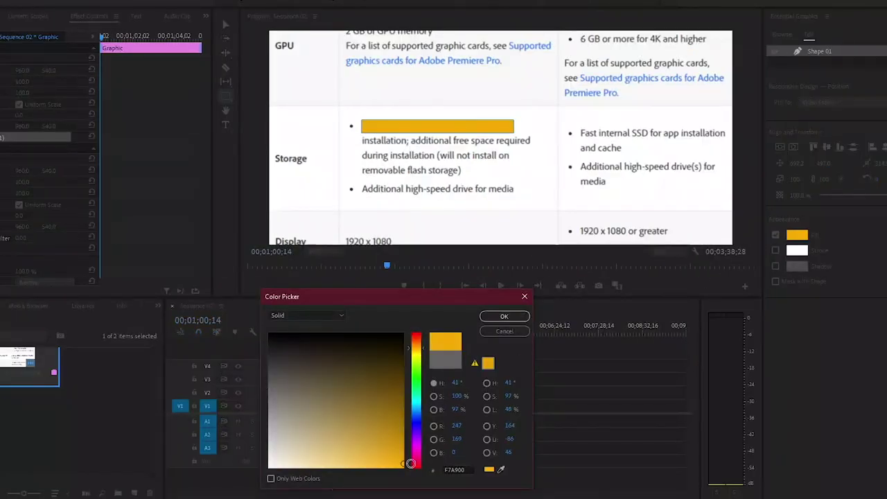
left_click(513, 320)
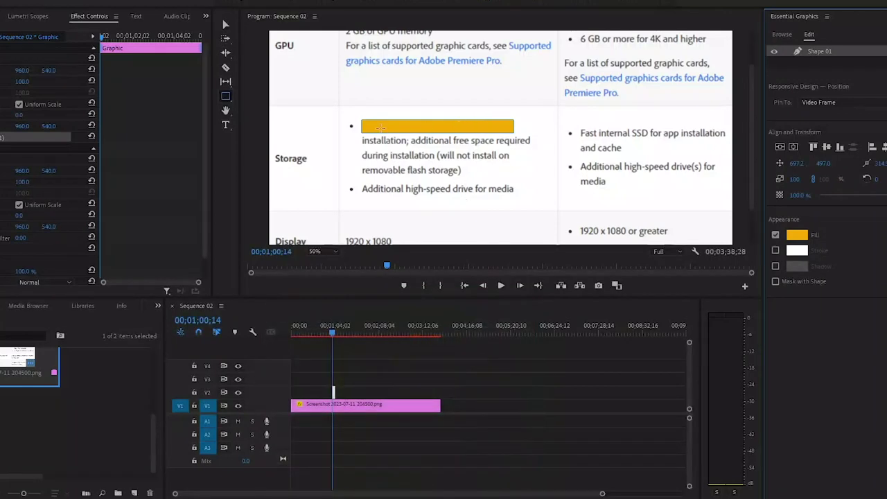
With the Selection tool active, set the orange shape's Opacity blend mode to Multiply
left_click(225, 24)
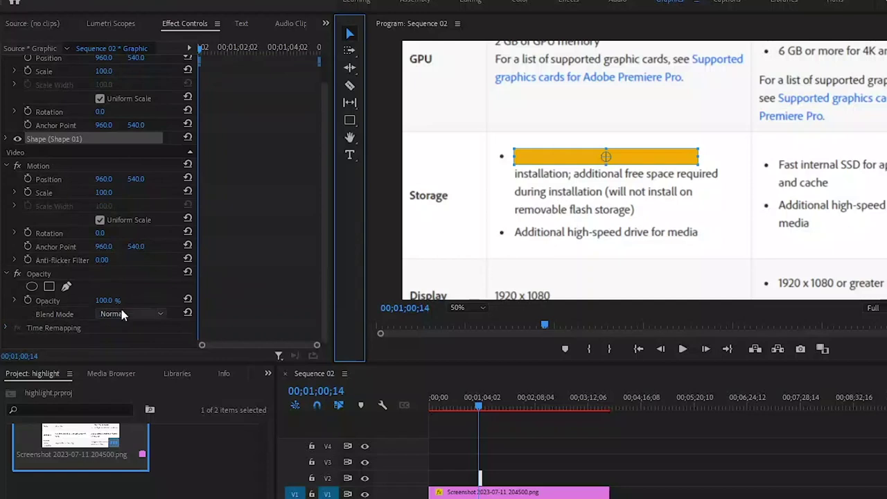
left_click(40, 284)
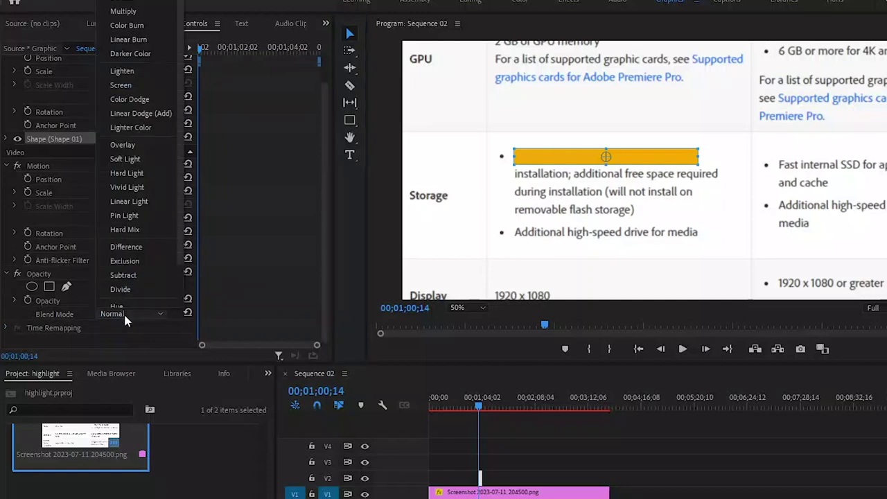
left_click(138, 11)
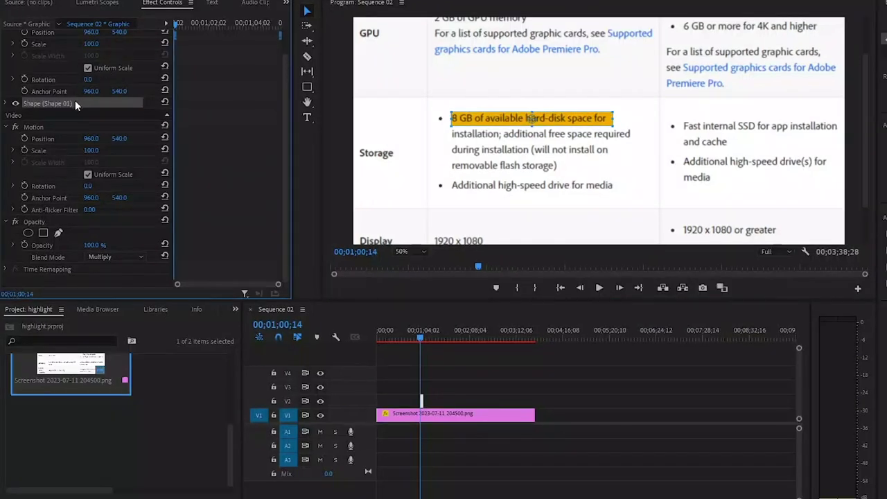
Drag the highlight's anchor point to its left edge, at 356.3, 494.0
left_click(51, 93)
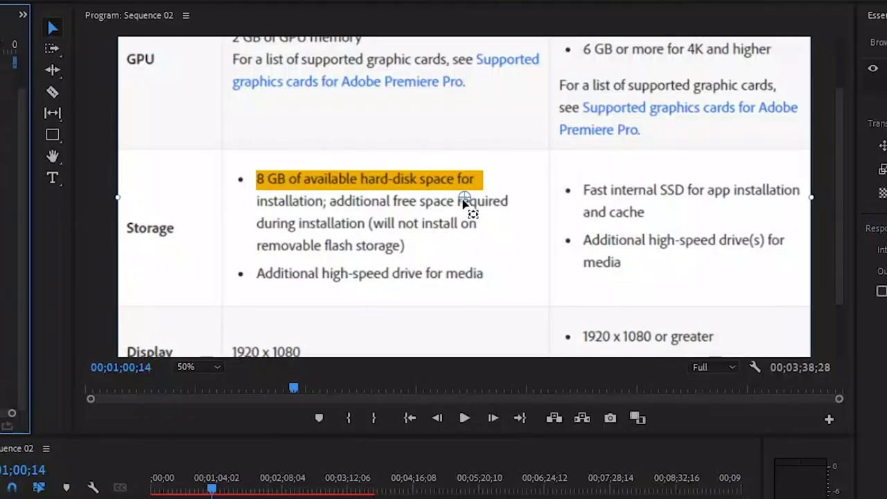
left_click_drag(465, 203, 246, 180)
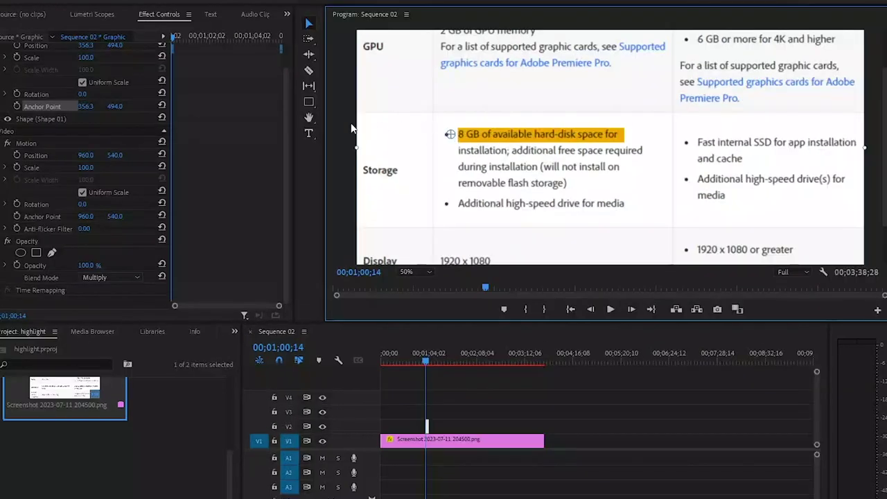
Turn off Uniform Scale and keyframe Scale Width from 0 at the start to full width later
left_click(82, 83)
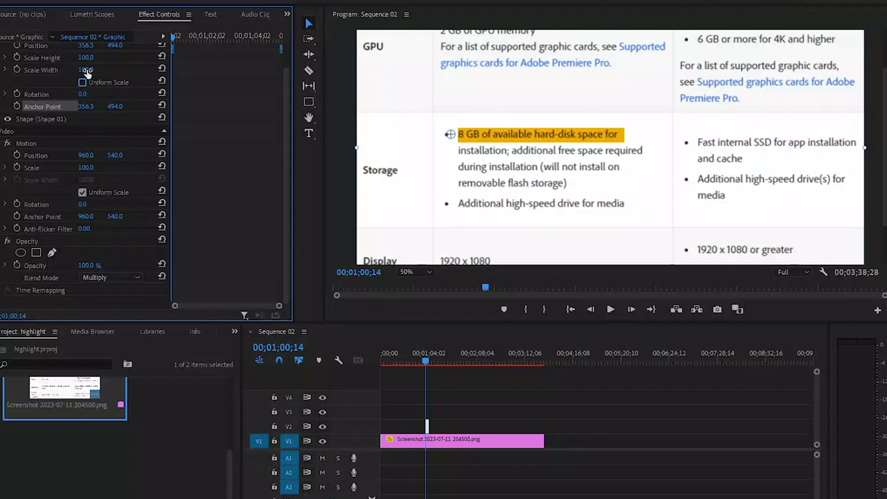
left_click(19, 69)
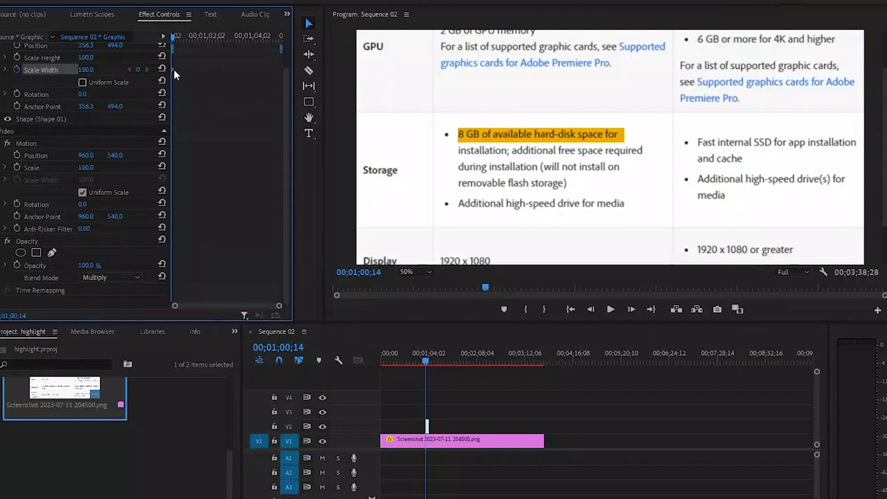
left_click_drag(173, 67, 215, 69)
left_click_drag(89, 71, 18, 71)
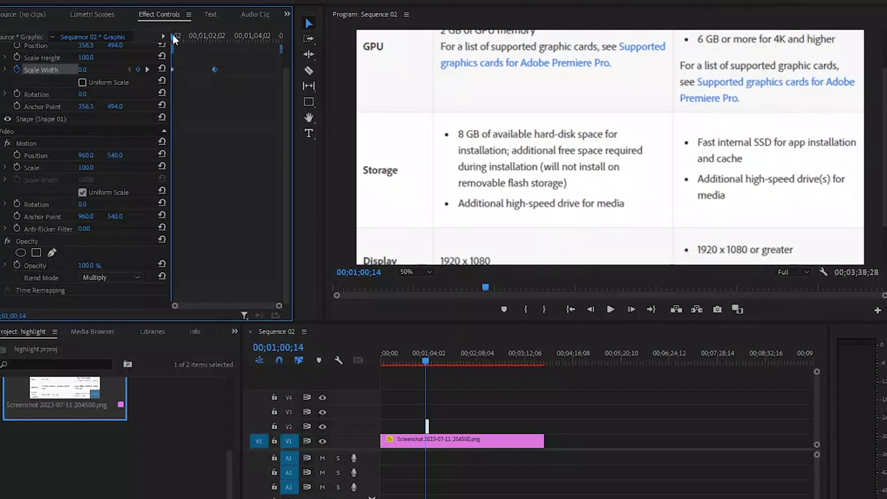
Apply Ease In to the last Scale Width keyframe and Ease Out to the first
right_click(216, 69)
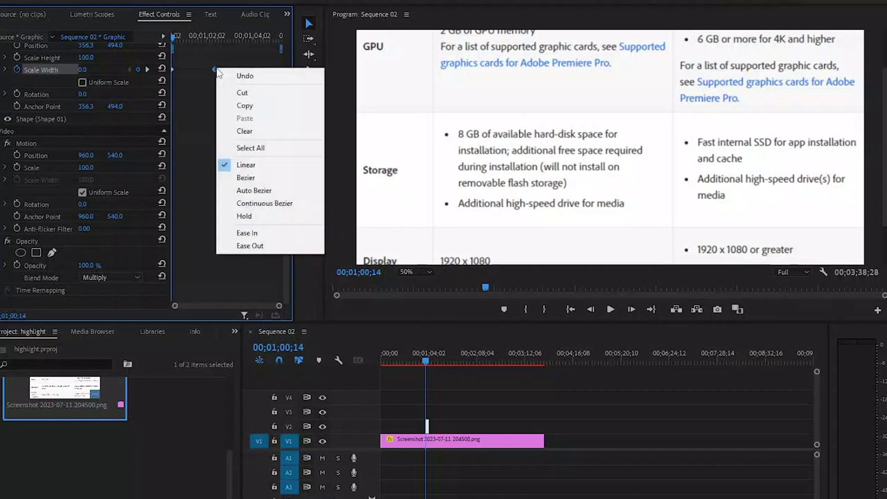
left_click(248, 233)
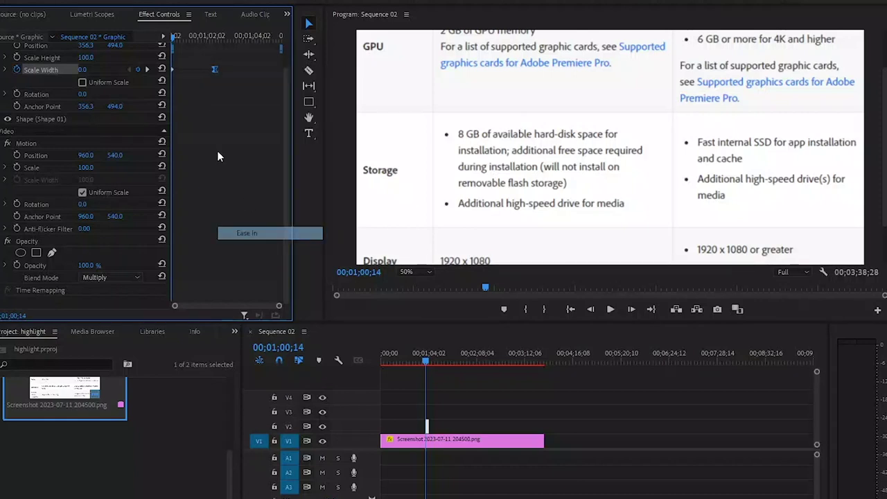
right_click(173, 70)
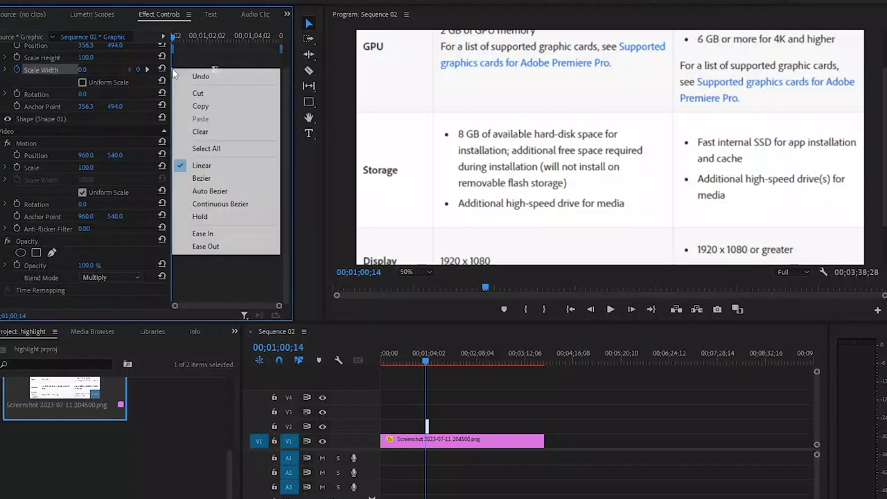
left_click(210, 242)
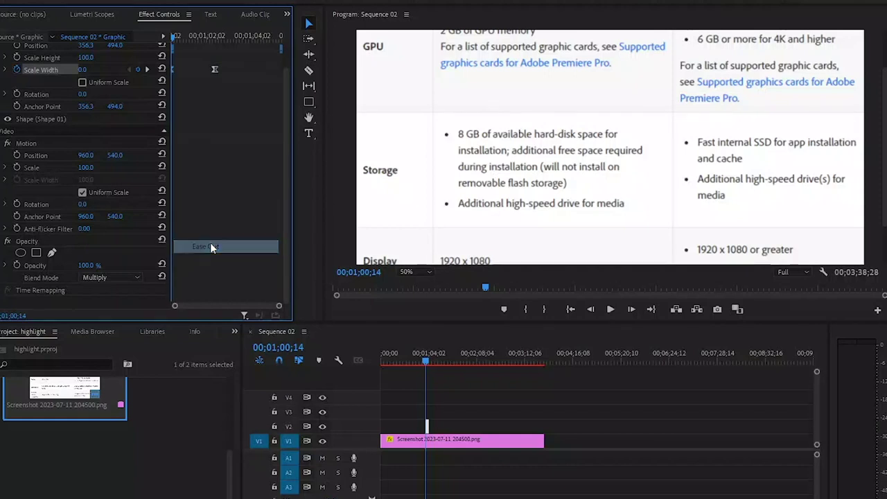
left_click(81, 82)
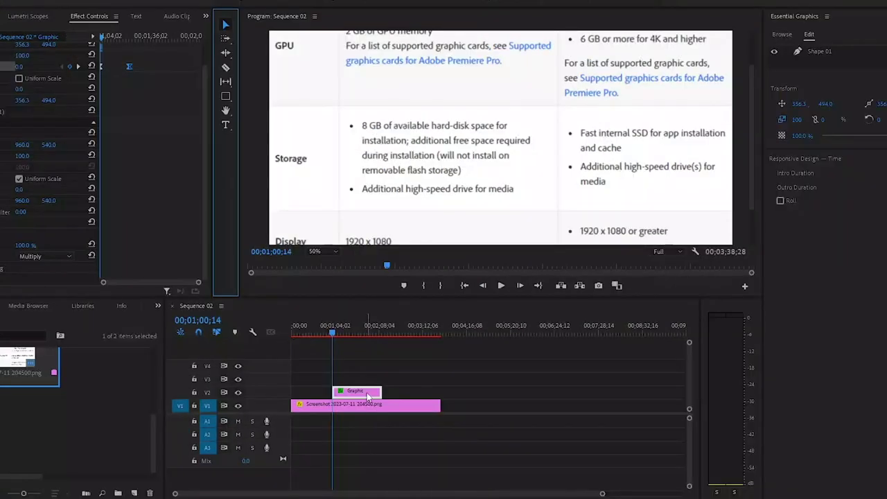
Alt-drag the highlight onto V3, then shift the copy to Position 402.3, 494.0 and its width keyframes later
left_click_drag(367, 395, 368, 384)
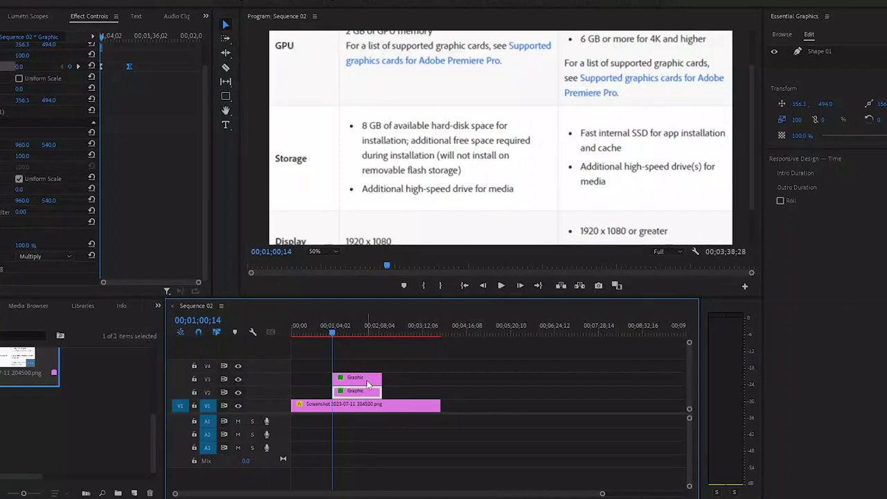
left_click(367, 385)
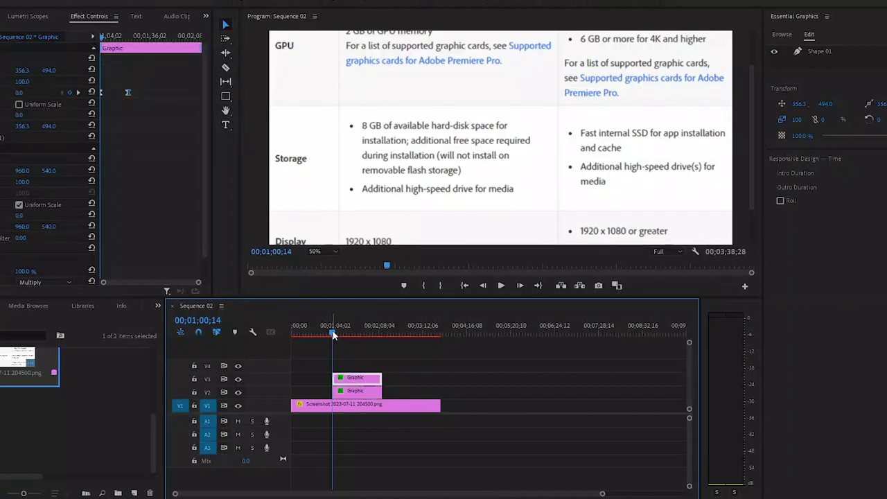
mouse_move(333, 332)
left_mouse_down()
mouse_move(354, 334)
mouse_move(340, 332)
mouse_move(347, 337)
left_mouse_up()
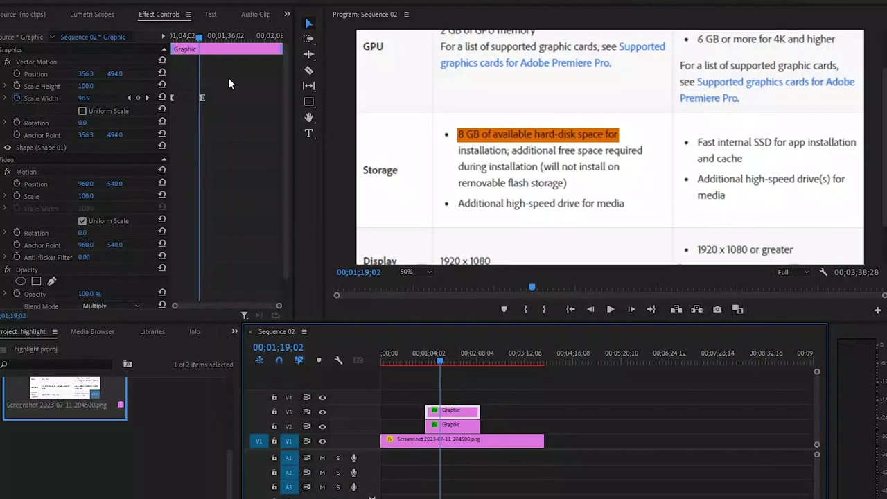
left_click(138, 84)
left_click_drag(214, 88, 232, 101)
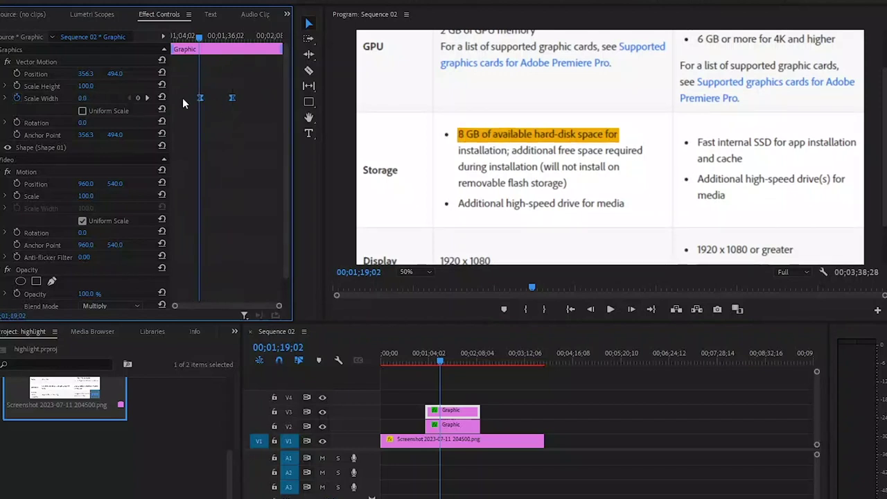
left_click_drag(85, 74, 96, 74)
Move the V3 highlight down onto the second line and widen it to cover 'required'
left_click(226, 37)
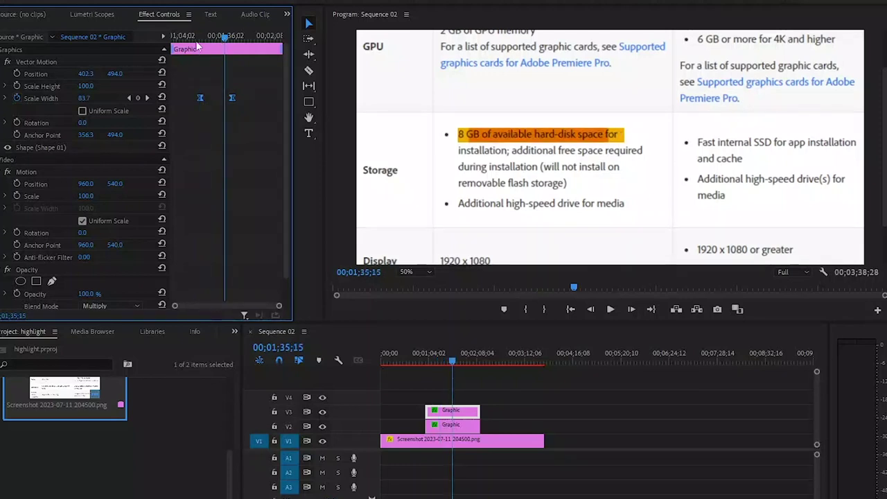
mouse_move(115, 73)
left_mouse_down()
mouse_move(159, 73)
mouse_move(120, 74)
left_mouse_up()
key("ctrl+z")
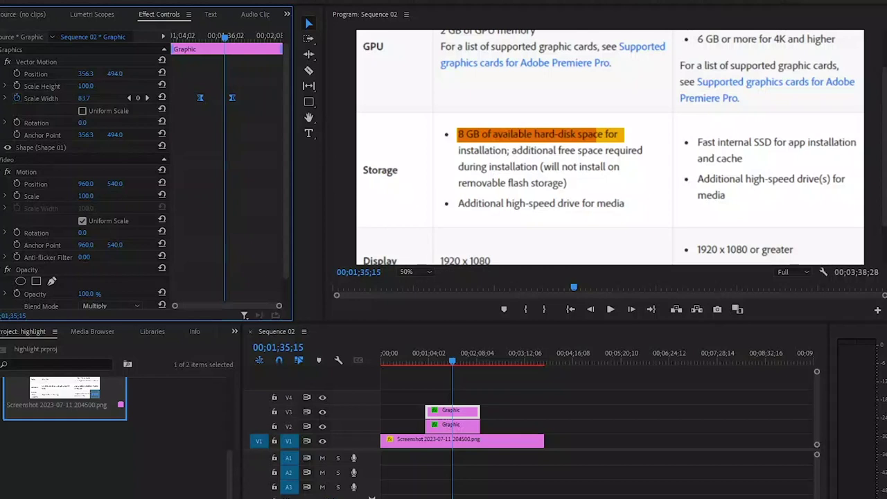
left_click_drag(115, 73, 154, 74)
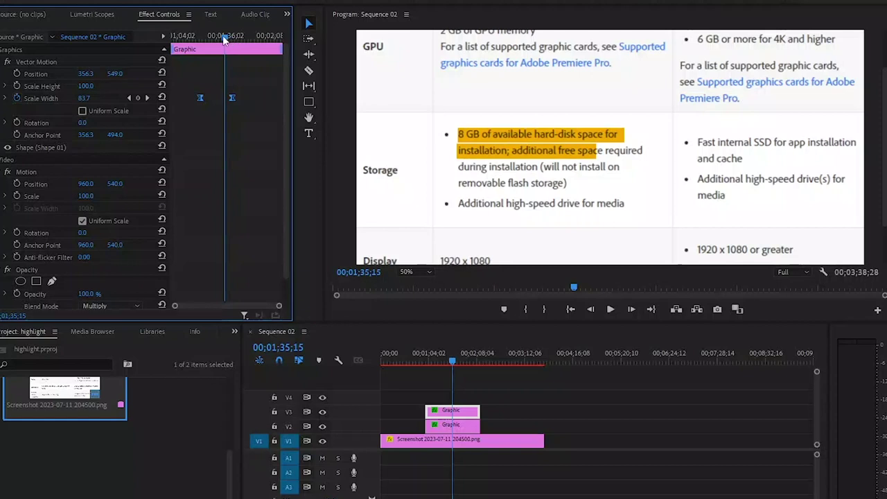
left_click_drag(224, 39, 234, 40)
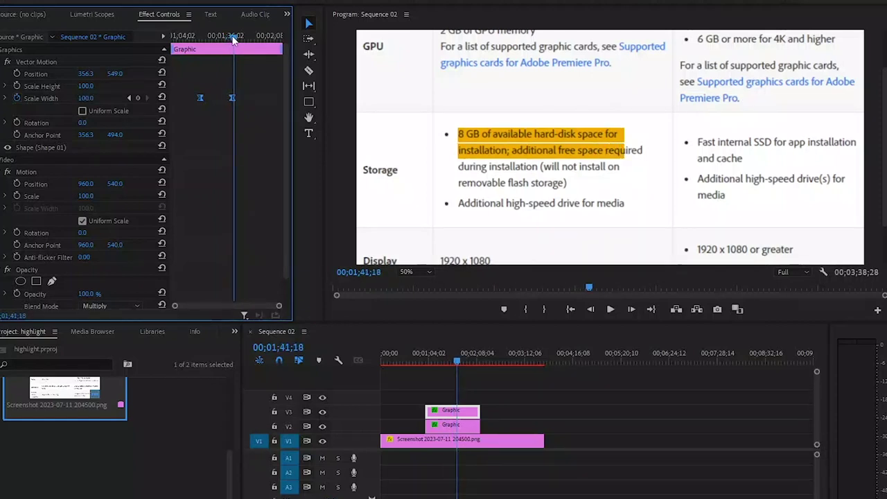
left_click_drag(234, 40, 236, 40)
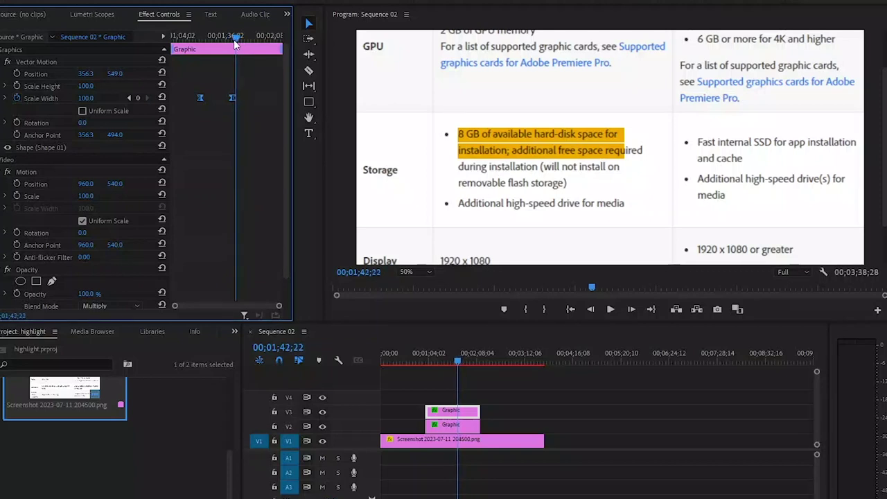
left_click_drag(80, 98, 91, 98)
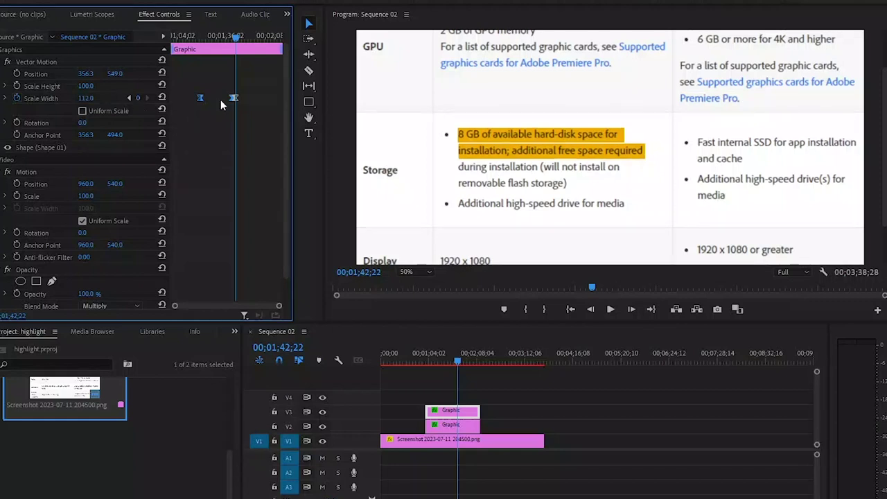
left_click(224, 100)
Duplicate the second highlight onto V4 and lower it onto the third line, keeping its keyframes
left_click_drag(451, 413, 451, 402)
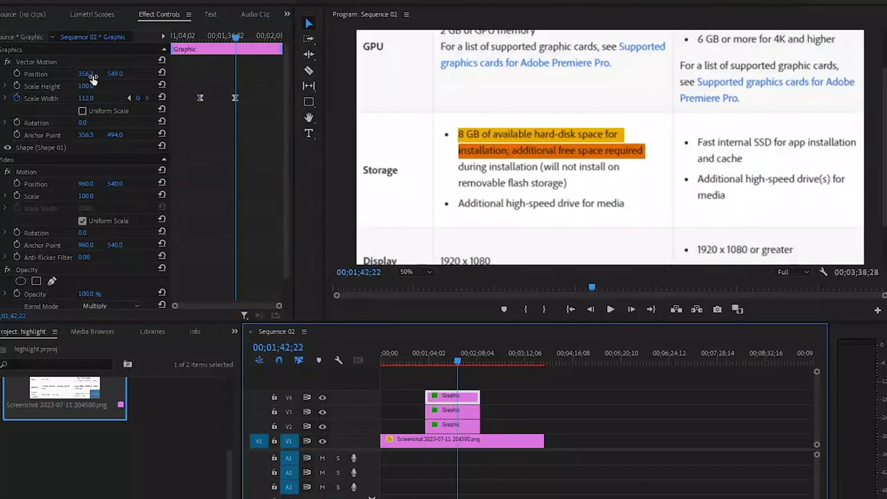
left_click_drag(115, 73, 265, 98)
left_click_drag(234, 36, 263, 48)
left_click(17, 97)
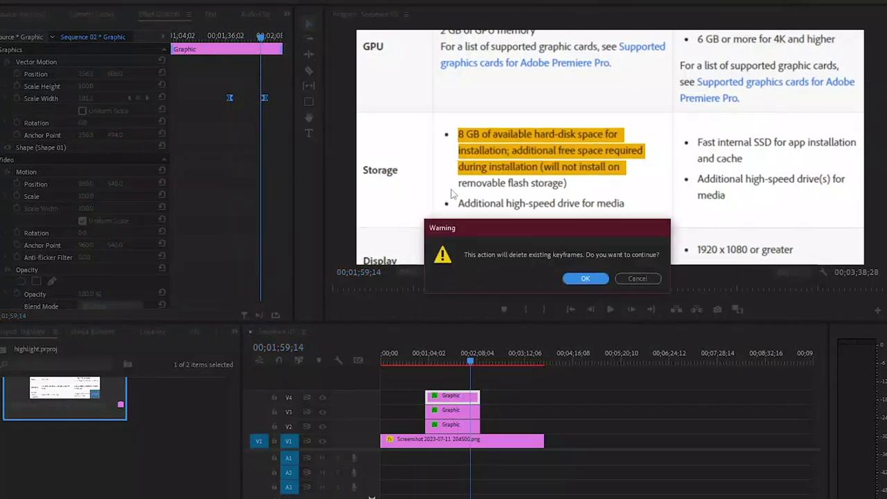
left_click(632, 276)
left_click(264, 98)
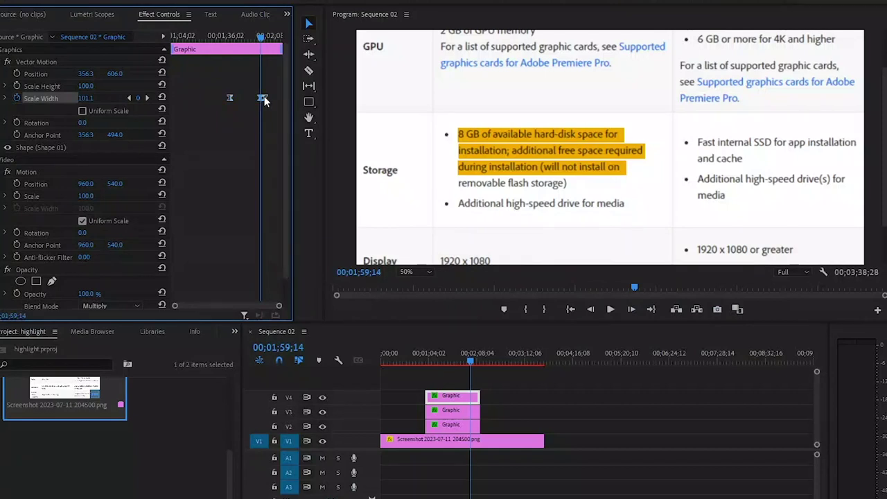
Play back the three staggered highlight wipes from the start
left_click_drag(259, 36, 219, 46)
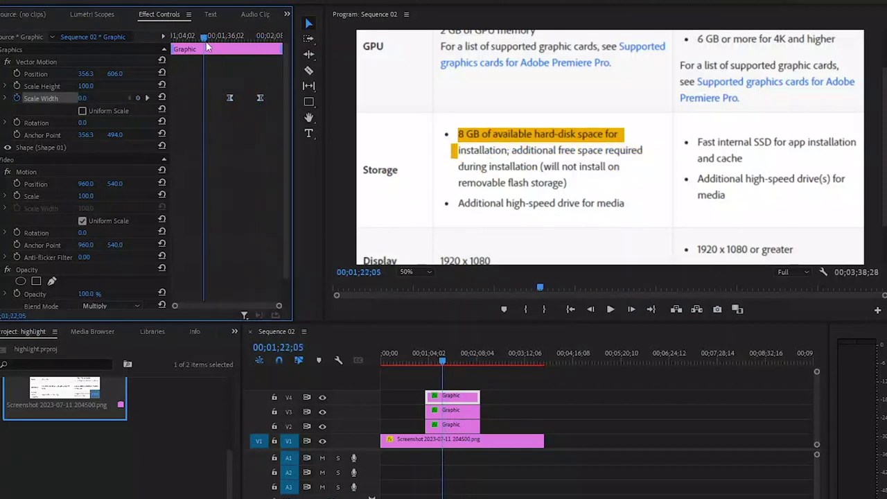
left_click_drag(206, 47, 152, 57)
key("space")
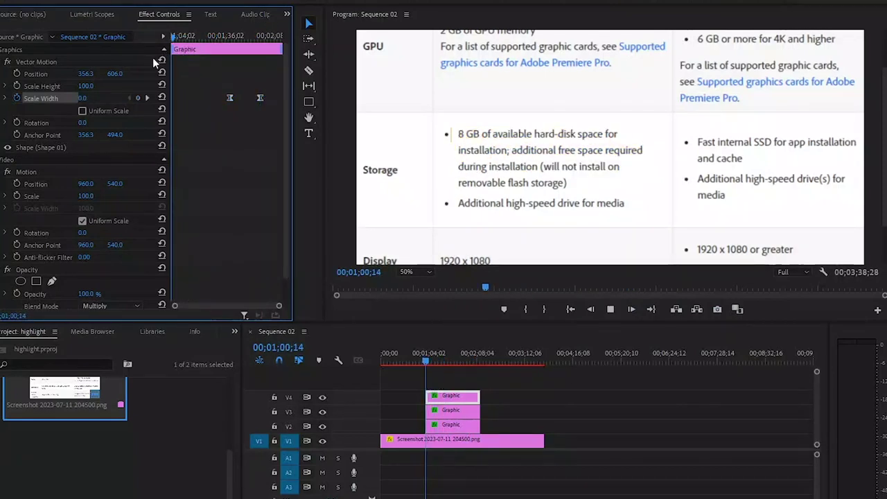
left_click(483, 364)
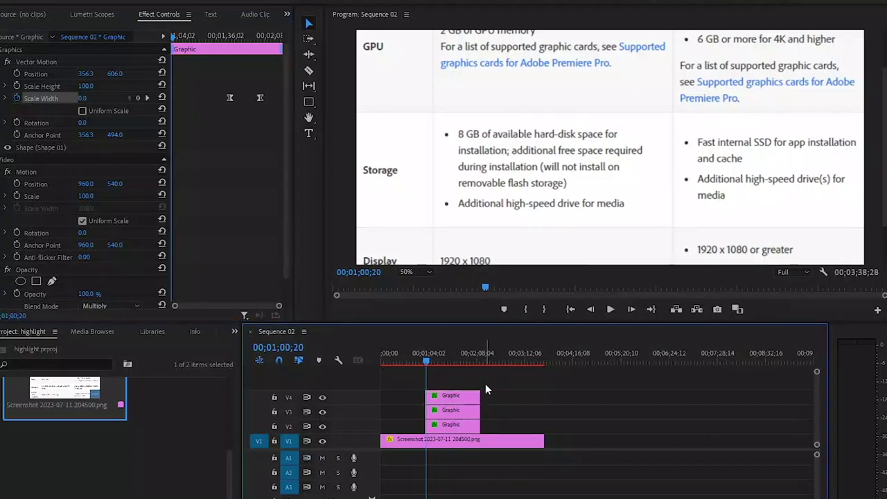
Extend the three highlights to the screenshot's length and nest them with it as Nested Sequence 01
left_click_drag(485, 384, 424, 435)
left_click_drag(473, 421, 541, 426)
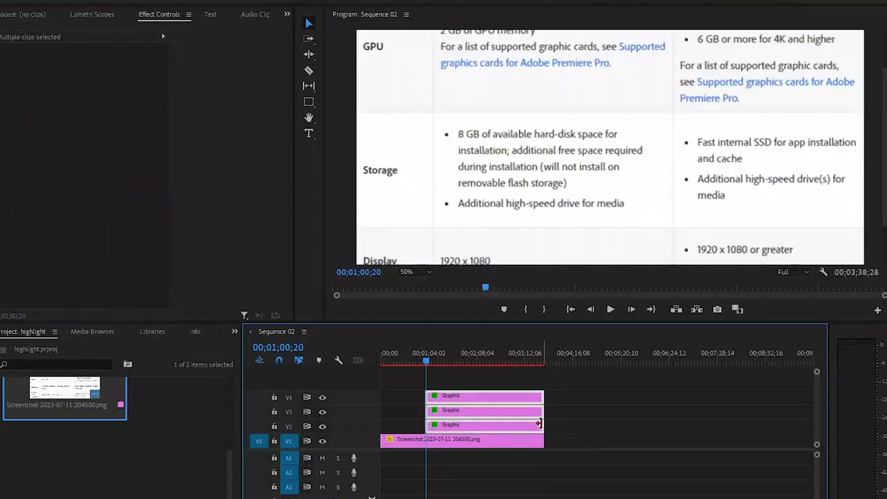
left_click_drag(515, 373, 465, 445)
right_click(466, 445)
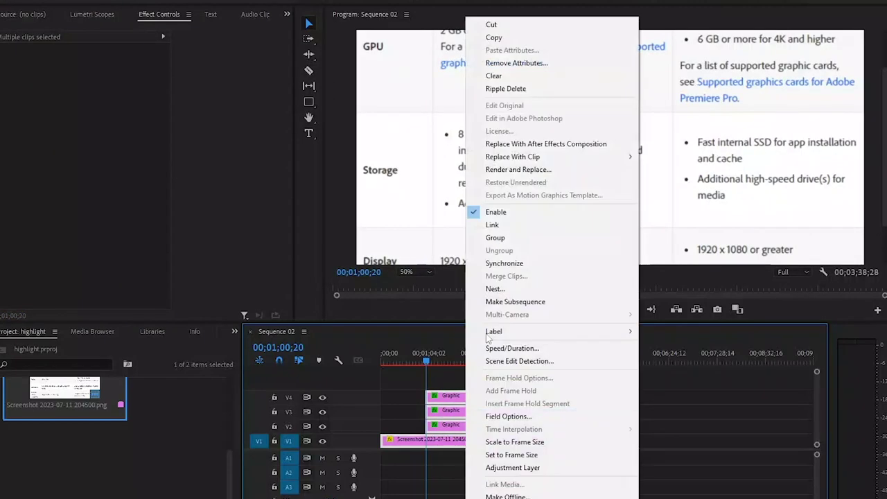
left_click(502, 290)
left_click(521, 275)
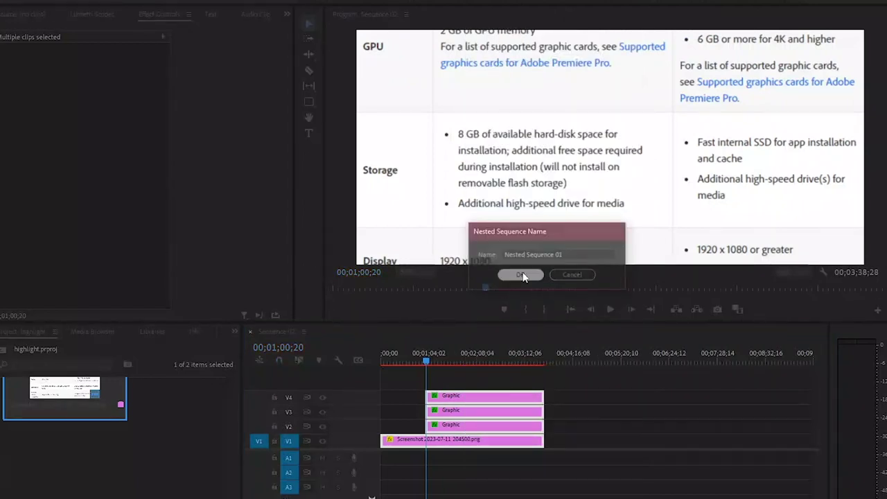
key("shift+7")
Apply the Lens Distortion effect to the Nested Sequence 01 clip
scroll(91, 423, "down", 8)
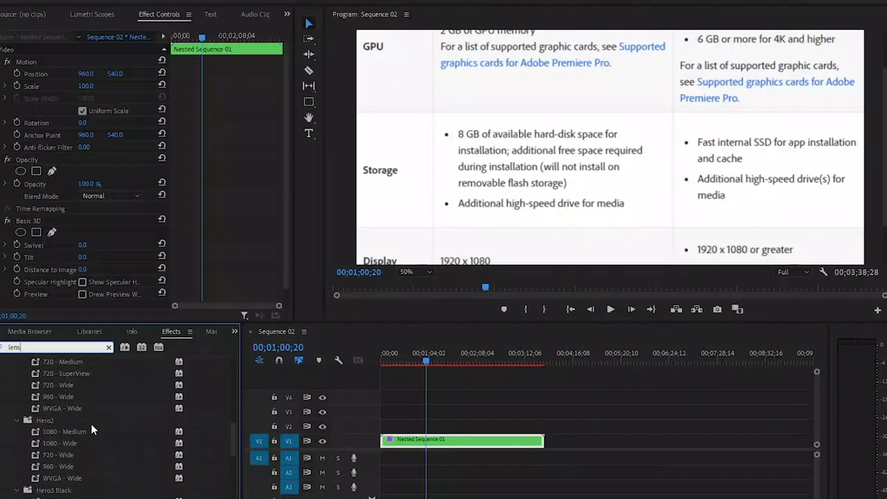
scroll(91, 424, "down", 6)
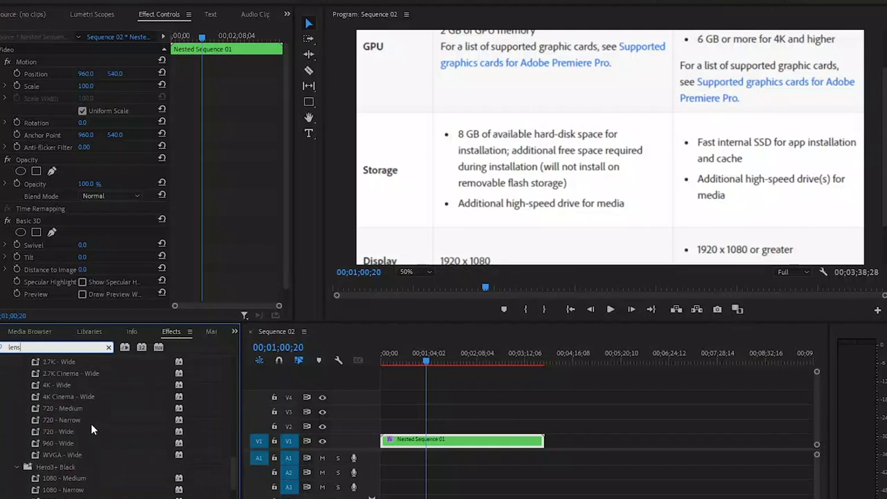
scroll(91, 423, "down", 5)
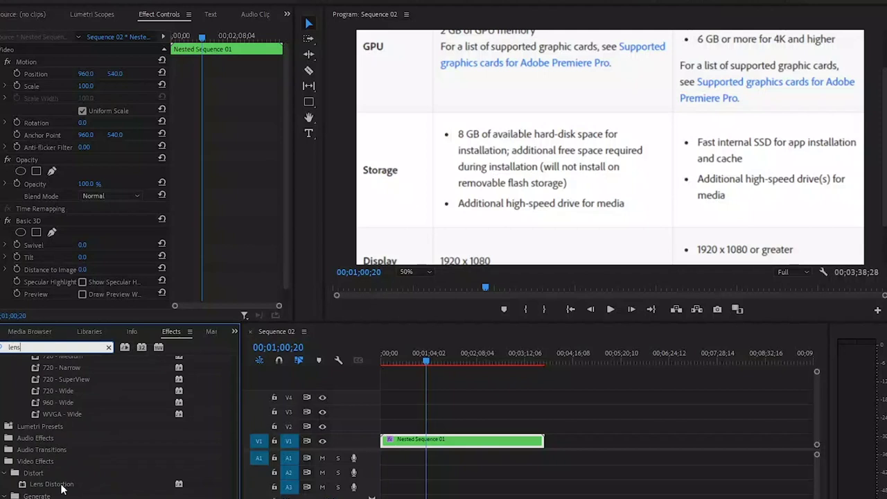
left_click_drag(61, 489, 395, 447)
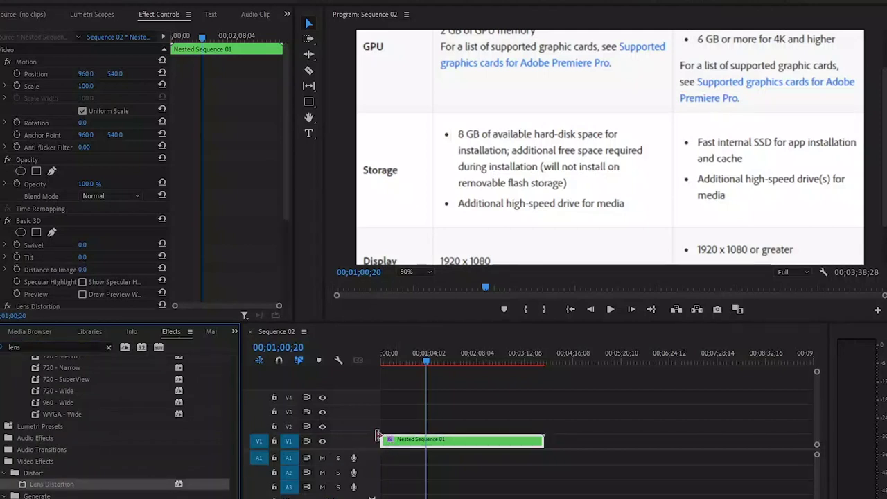
Search effects for 'gau' and apply Gaussian Blur to the nested clip
left_click(109, 348)
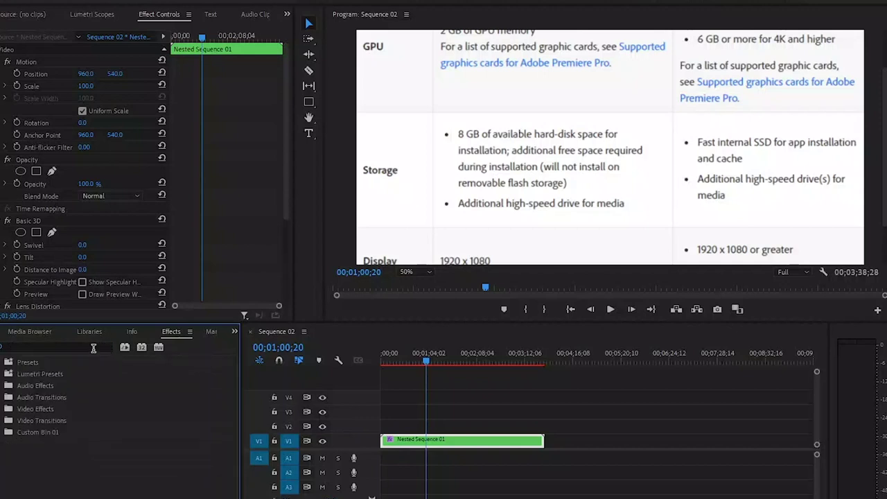
left_click(93, 347)
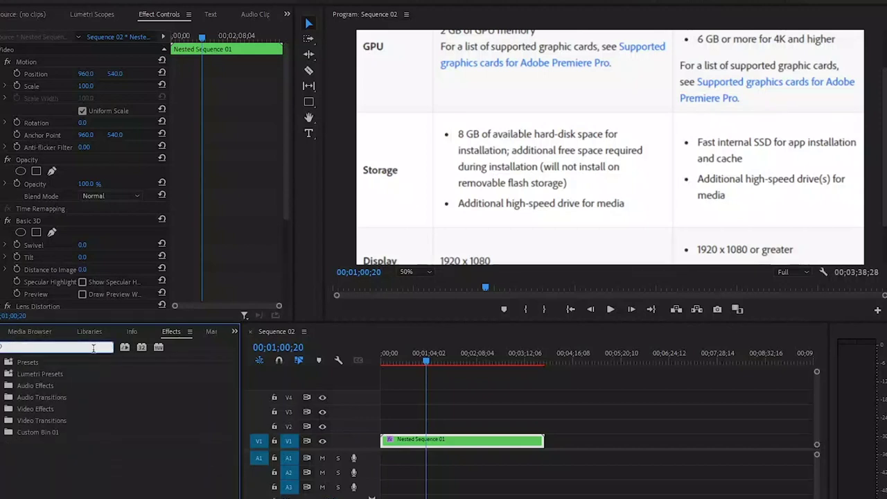
type("gau")
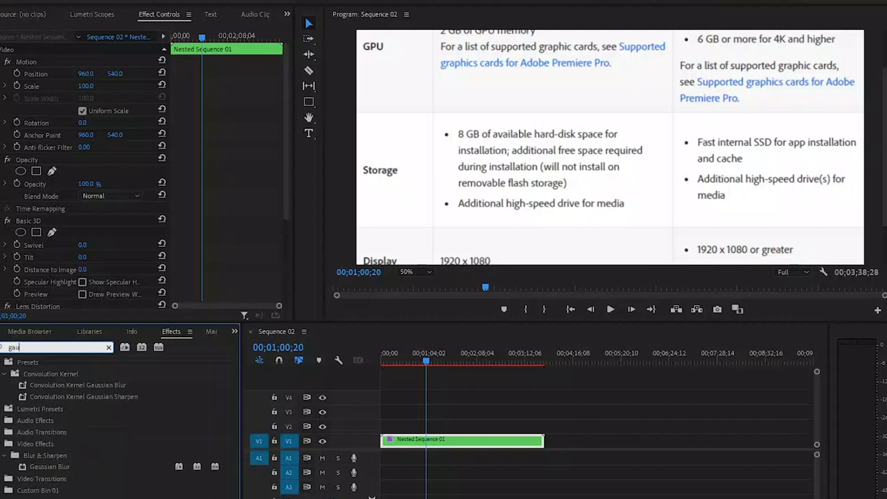
left_click_drag(64, 465, 401, 444)
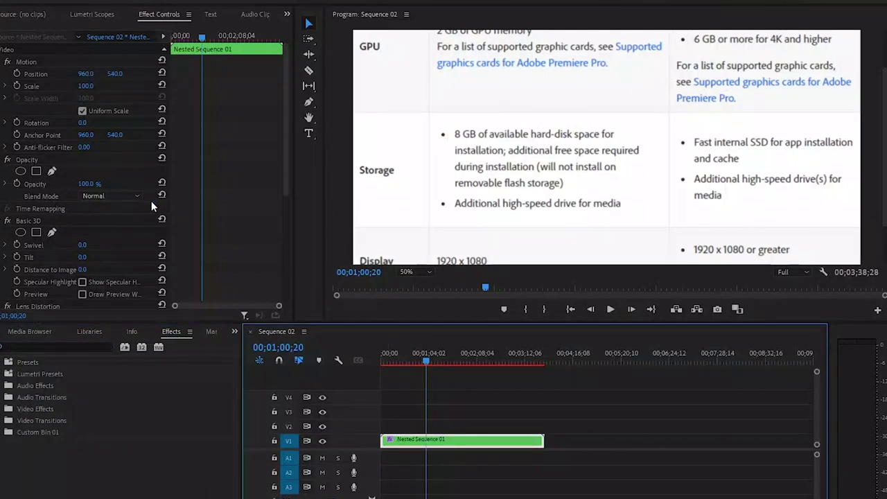
Enable keyframing for Swivel, Tilt, Position and Scale on the nested clip
left_click(18, 245)
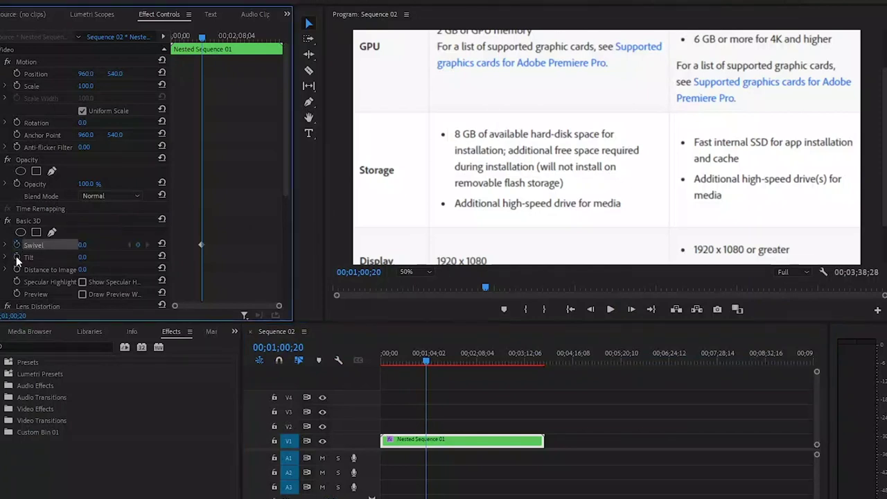
left_click(17, 258)
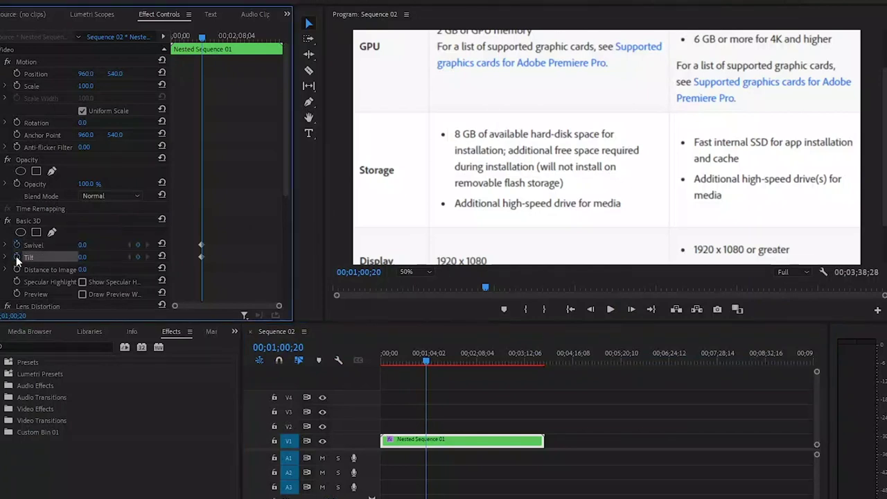
left_click(17, 73)
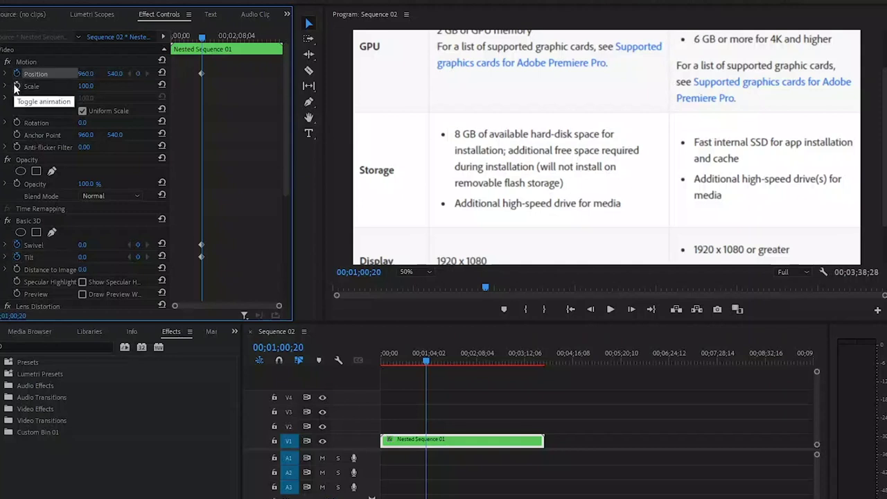
left_click(17, 86)
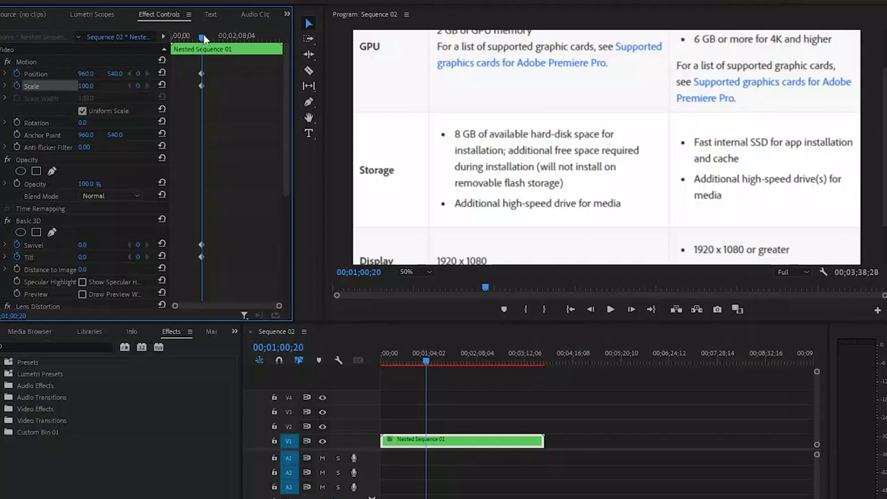
At 00;01;56;08, set Tilt to -12 and increase Scale to zoom in on the table
left_click_drag(203, 38, 230, 41)
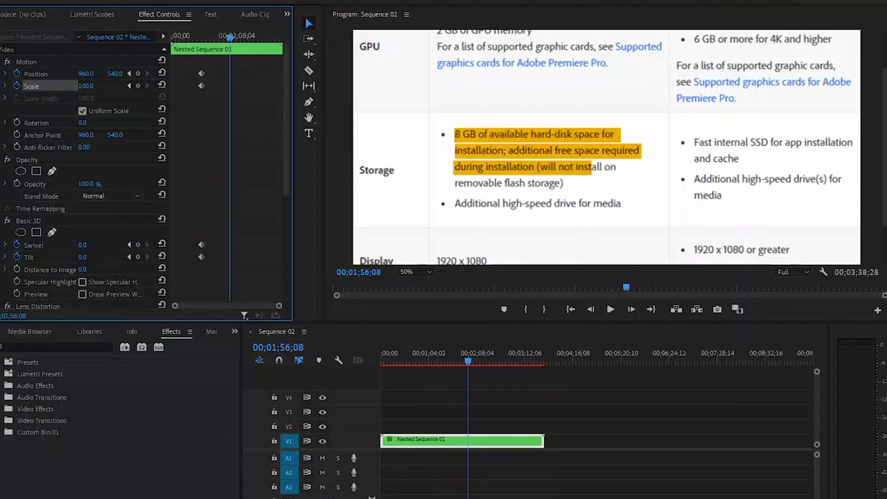
left_click_drag(82, 256, 104, 245)
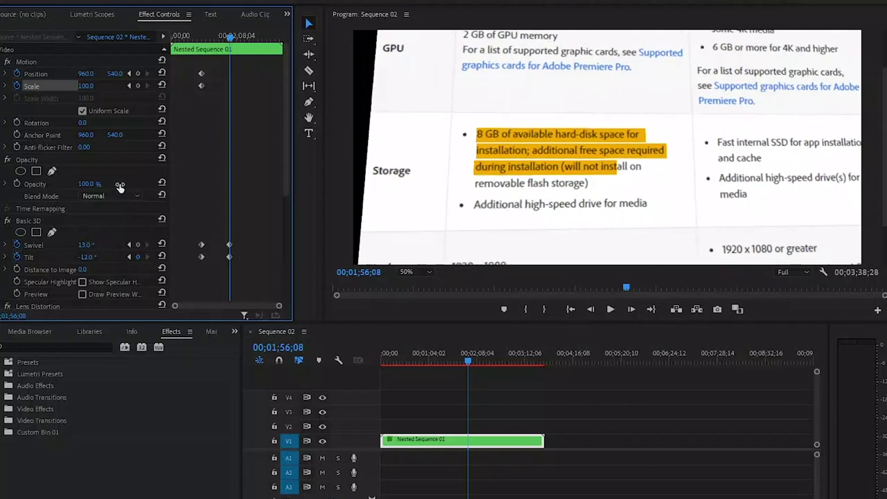
left_click(410, 273)
left_click(412, 281)
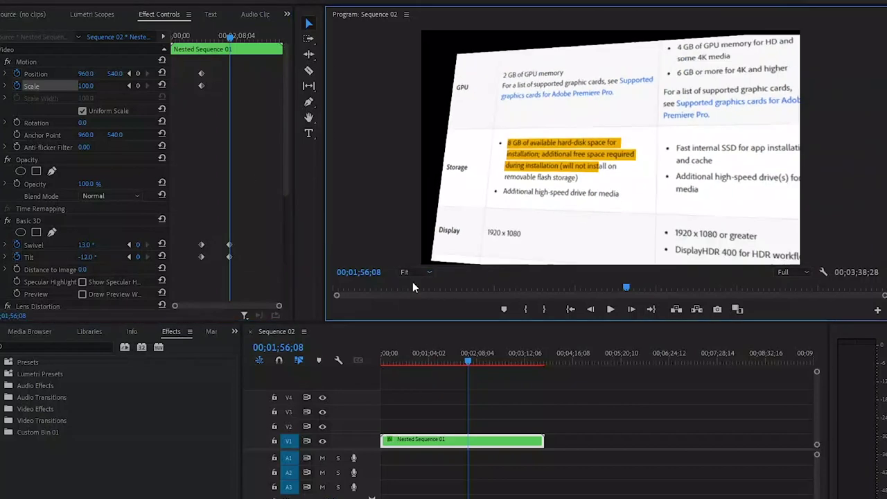
left_click_drag(86, 86, 103, 73)
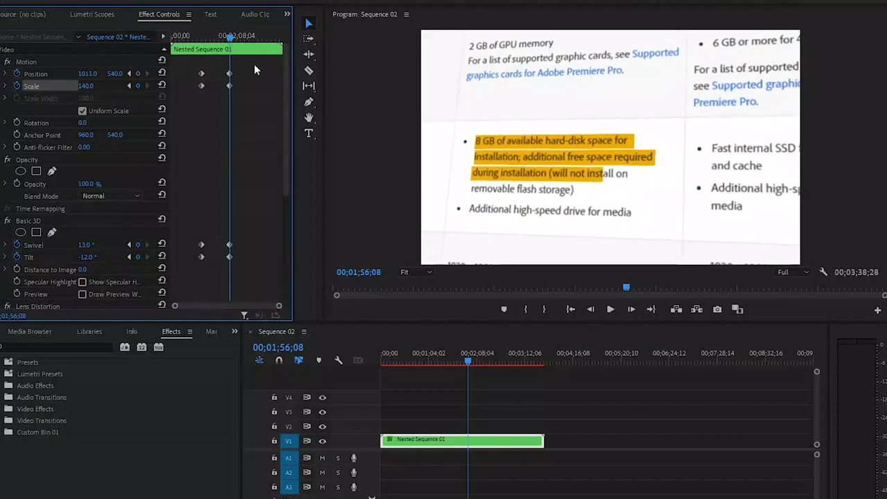
Apply Ease In to the later set of Swivel and Tilt keyframes
left_click_drag(242, 66, 229, 262)
right_click(227, 258)
mouse_move(287, 356)
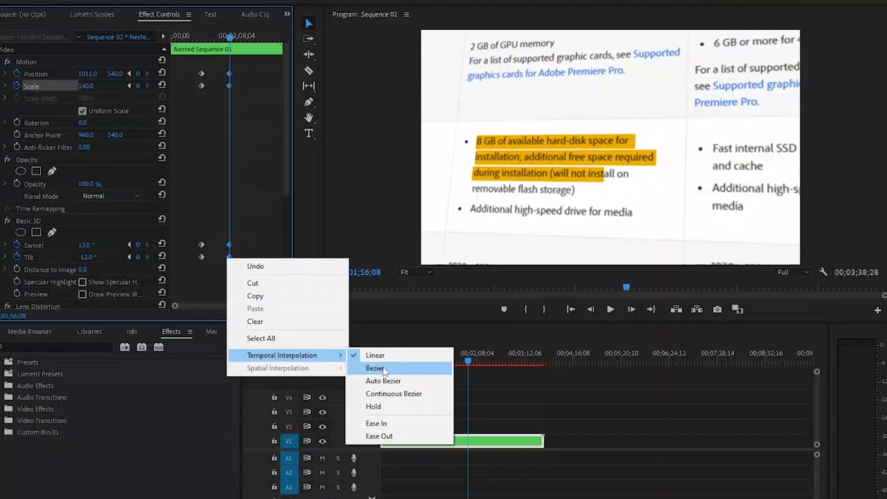
left_click(403, 421)
Ease the starting keyframes and move them to the beginning of the clip
left_click_drag(207, 57, 198, 261)
right_click(198, 258)
mouse_move(296, 353)
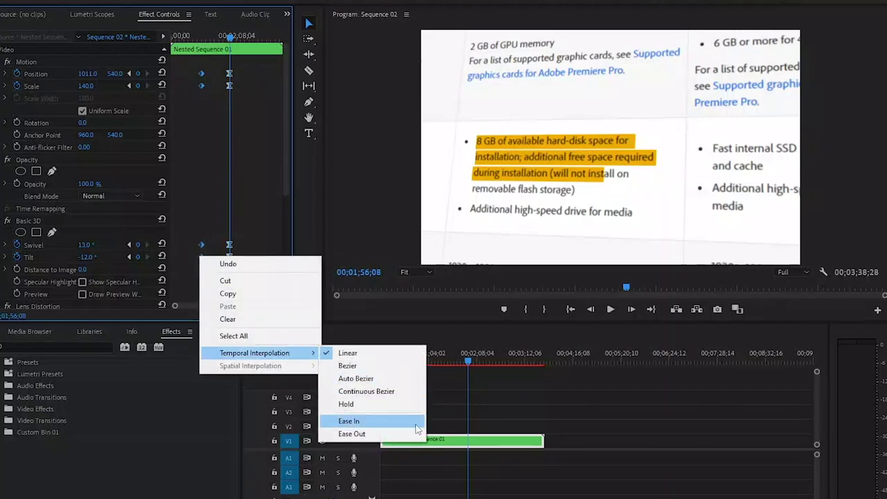
left_click(340, 418)
left_click_drag(202, 256, 280, 79)
key("End")
Set Lens Distortion Curvature to -7 and add an ellipse mask under Gaussian Blur
scroll(138, 173, "down", 2)
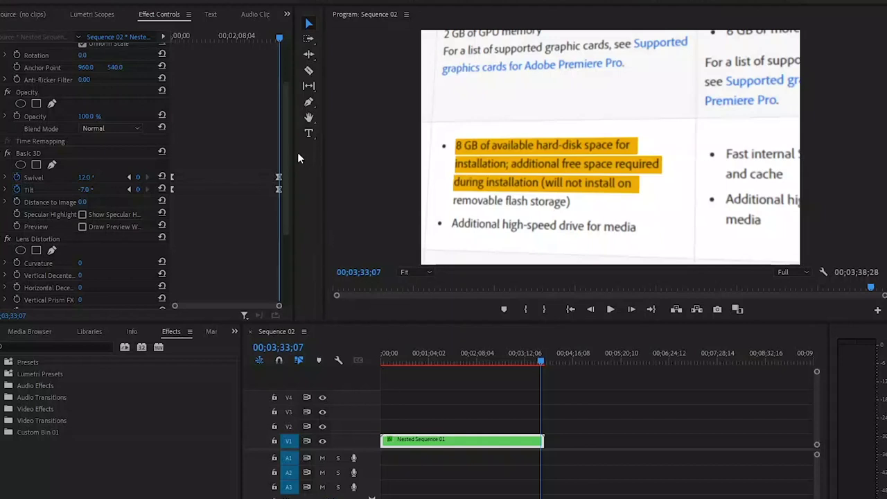
scroll(260, 129, "down", 3)
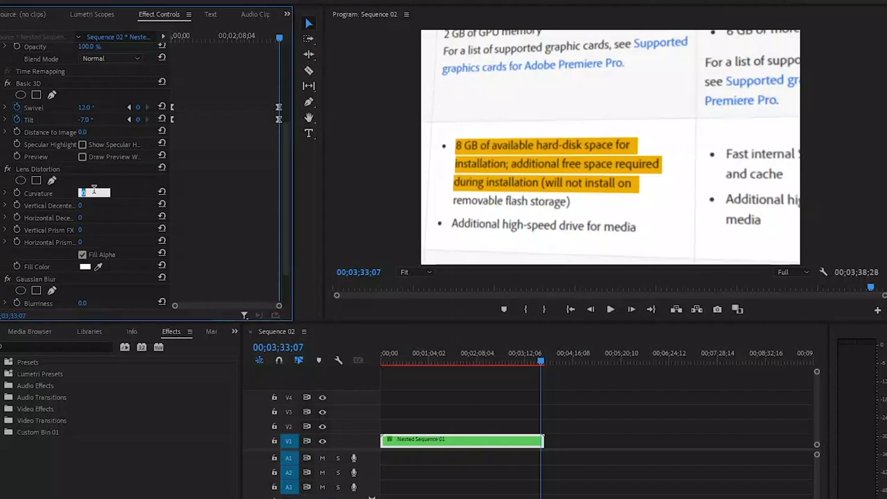
left_click(86, 193)
key("Return")
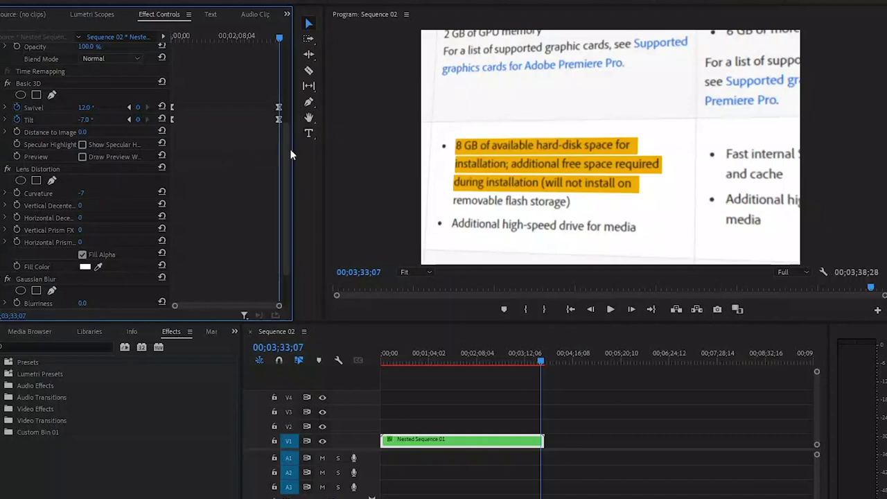
left_click_drag(285, 161, 291, 220)
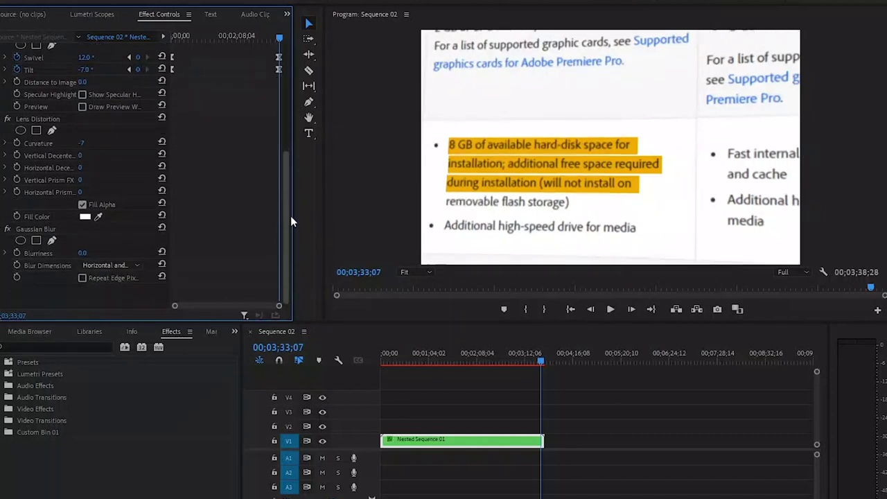
left_click(21, 241)
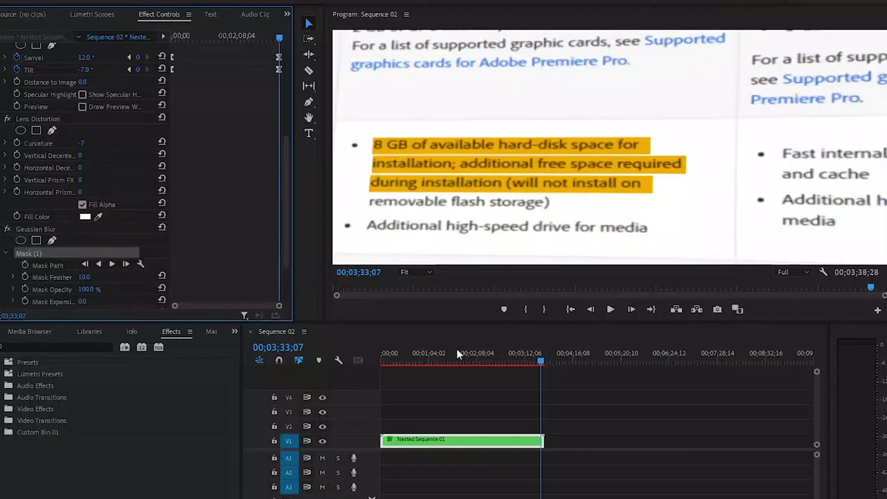
At clip start, fit the blur ellipse around the Storage cell, feather it to 187.1, and invert it
left_click_drag(436, 355, 379, 371)
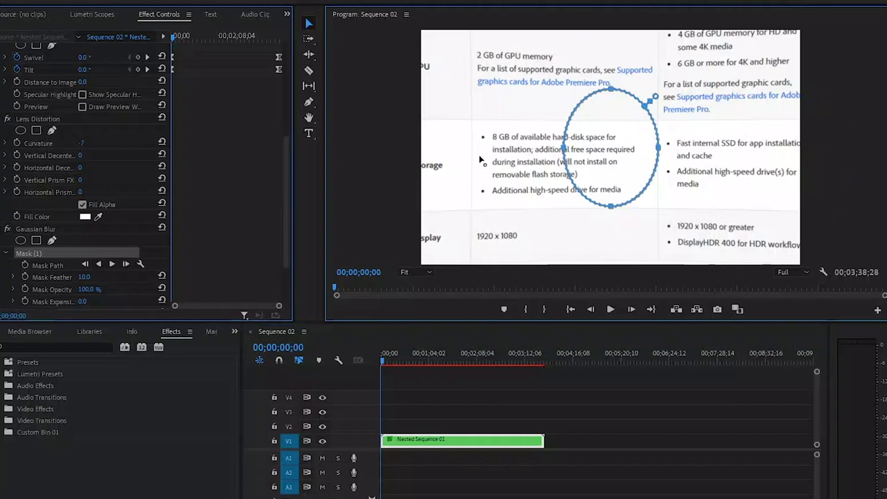
left_click_drag(463, 159, 464, 158)
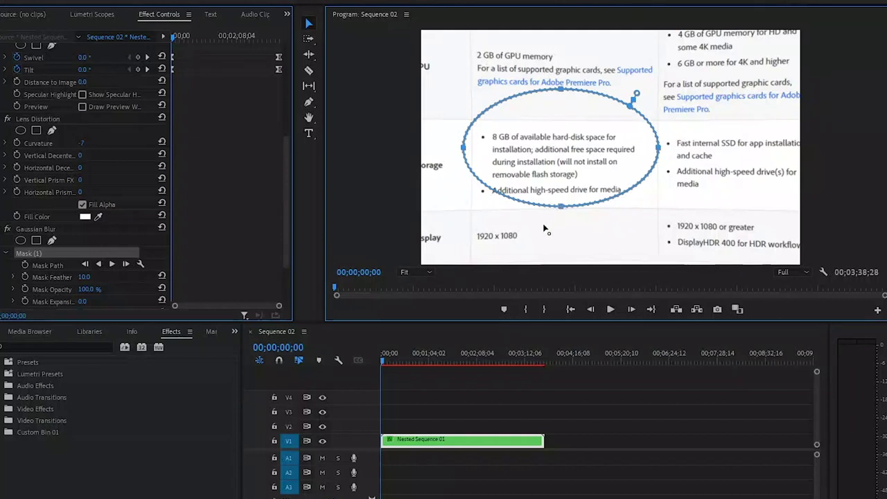
left_click_drag(545, 228, 545, 229)
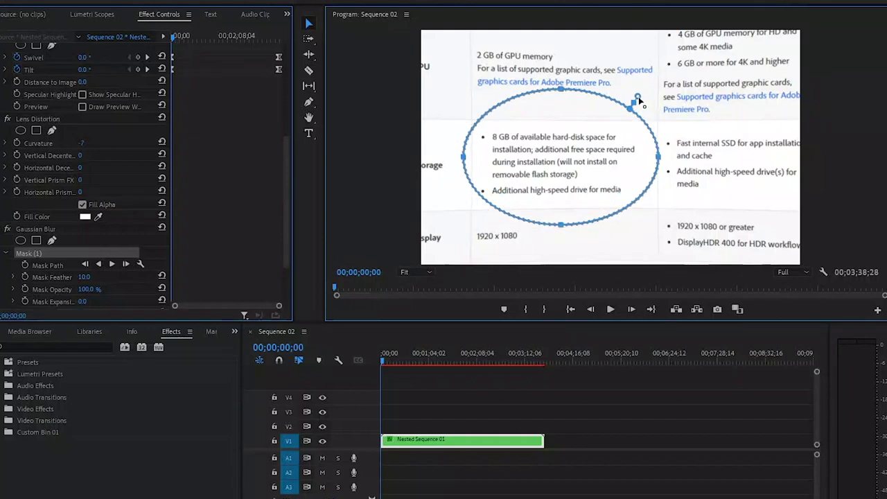
mouse_move(638, 96)
left_mouse_down()
mouse_move(658, 88)
mouse_move(642, 101)
left_mouse_up()
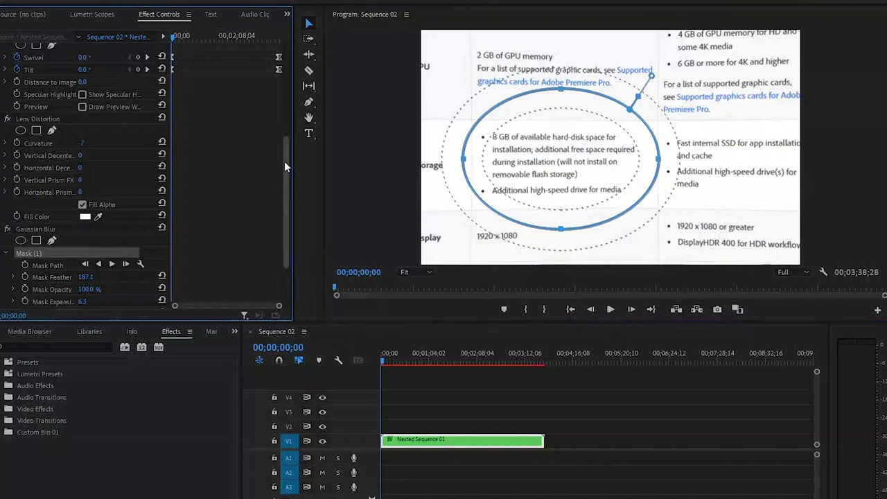
left_click_drag(284, 161, 289, 245)
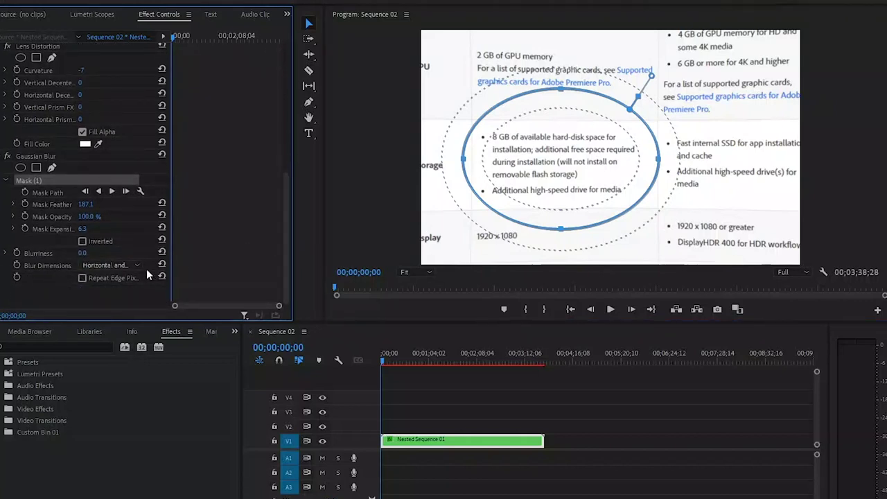
left_click(83, 240)
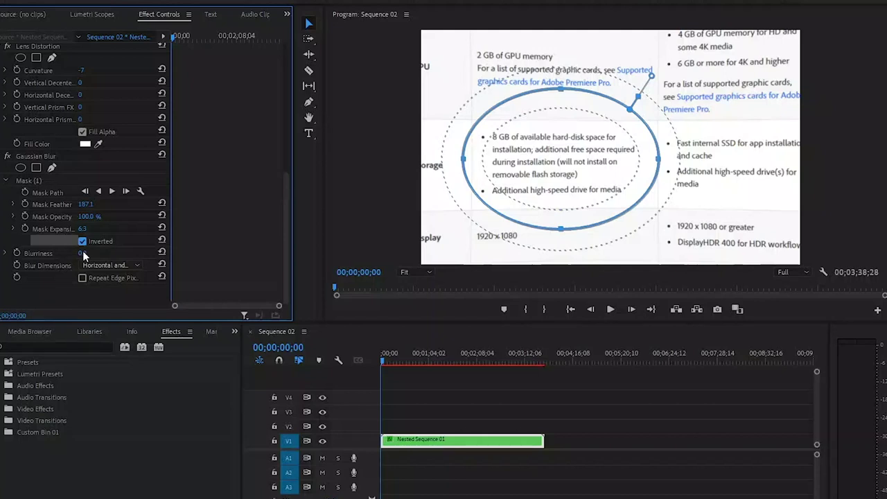
Set the Gaussian Blur Blurriness to 13
left_click(84, 254)
type("13")
key("Return")
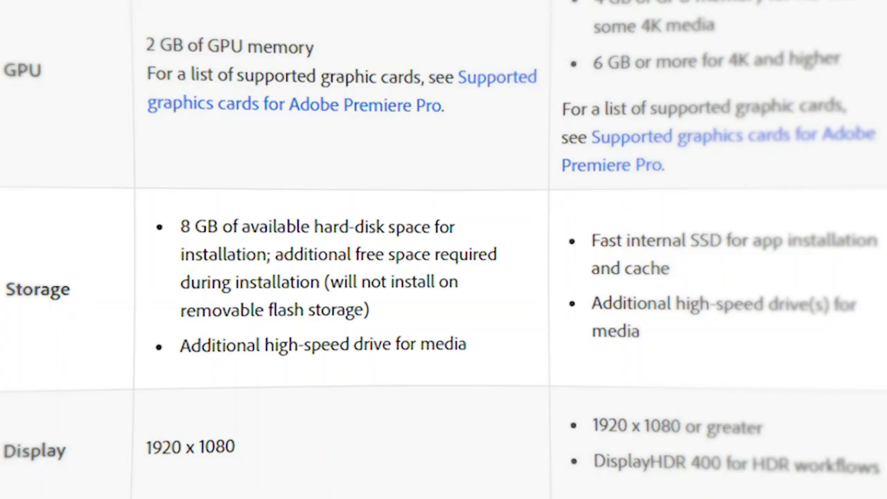